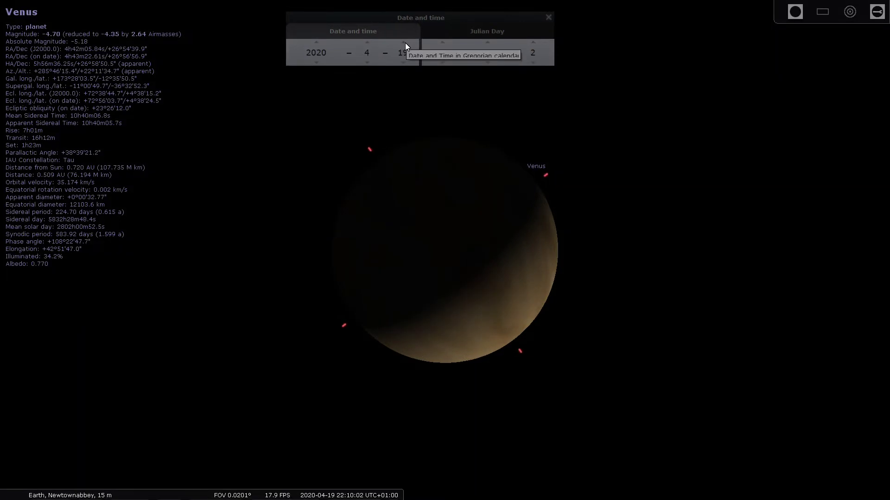
- Advance the date one day at a time from 20 April to 25 May 2020
{"action": "left_click", "coordinate": [405, 42]}
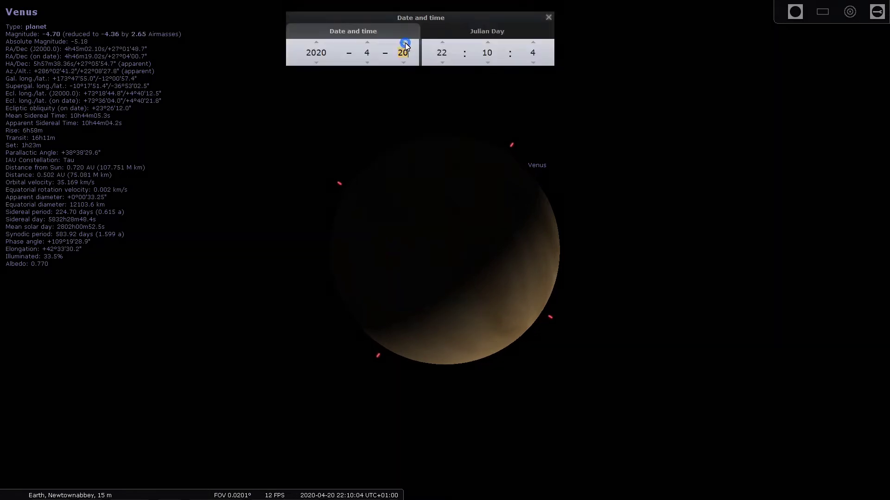
{"action": "left_click", "coordinate": [405, 42]}
{"action": "left_click", "coordinate": [406, 43]}
{"action": "left_click", "coordinate": [405, 42]}
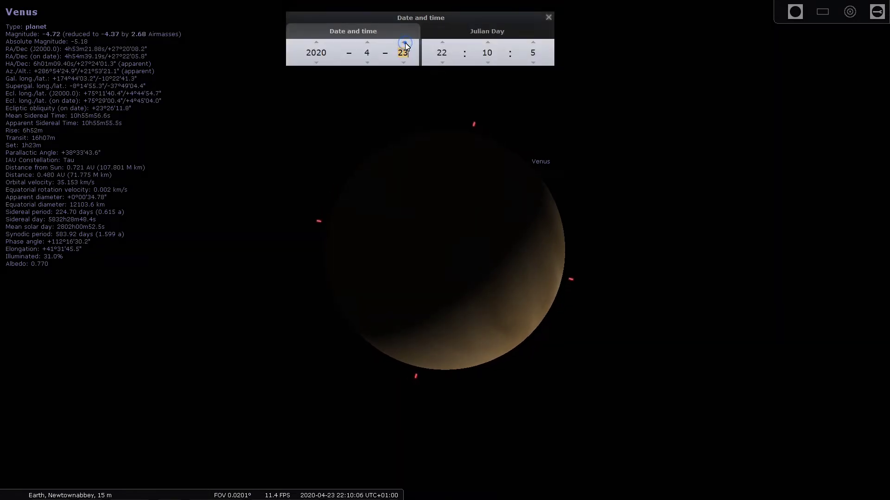
{"action": "left_click", "coordinate": [406, 42]}
{"action": "left_click", "coordinate": [406, 43]}
{"action": "left_click", "coordinate": [406, 42]}
{"action": "left_click", "coordinate": [405, 43]}
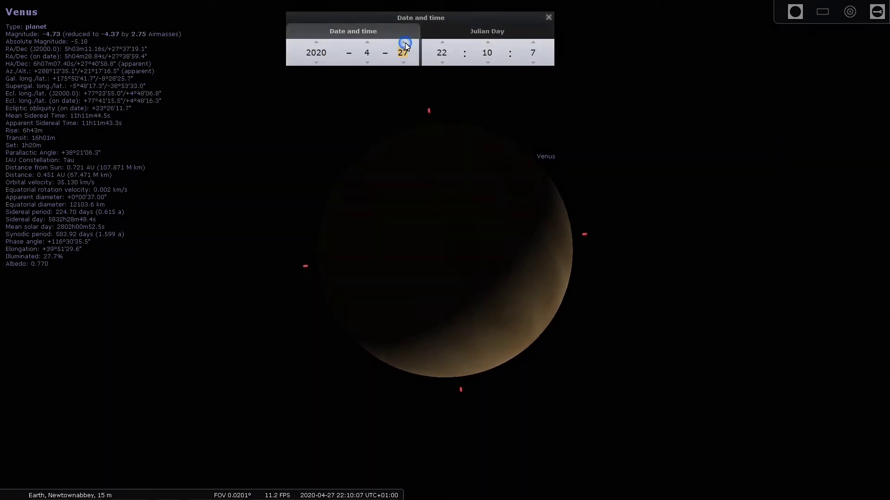
{"action": "left_click", "coordinate": [405, 43]}
{"action": "left_click", "coordinate": [405, 43]}
{"action": "left_click", "coordinate": [406, 42]}
{"action": "left_click", "coordinate": [405, 43]}
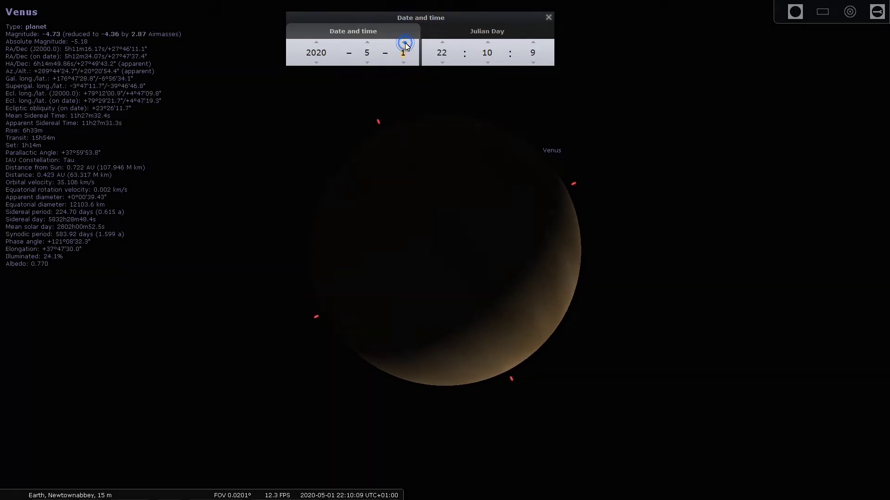
{"action": "left_click", "coordinate": [405, 42]}
{"action": "left_click", "coordinate": [405, 43]}
{"action": "left_click", "coordinate": [406, 42]}
{"action": "left_click", "coordinate": [405, 43]}
{"action": "left_click", "coordinate": [405, 43]}
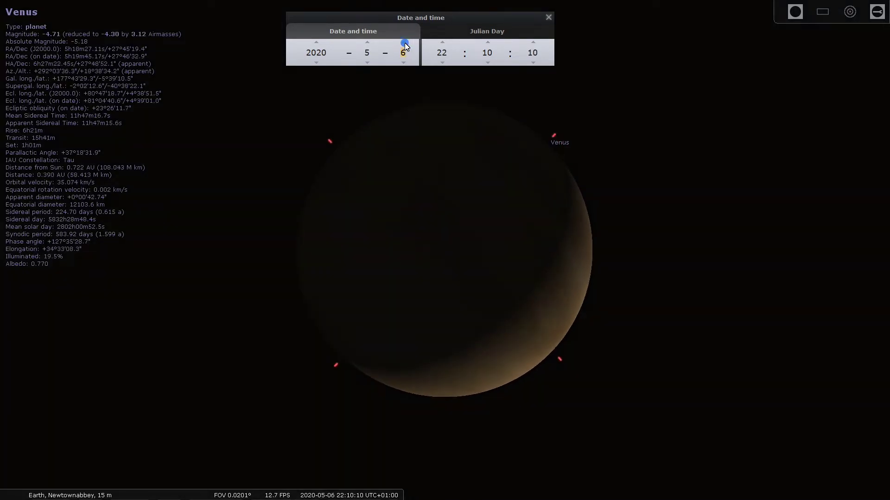
{"action": "left_click", "coordinate": [406, 43]}
{"action": "left_click", "coordinate": [406, 43]}
{"action": "left_click", "coordinate": [405, 42]}
{"action": "left_click", "coordinate": [404, 42]}
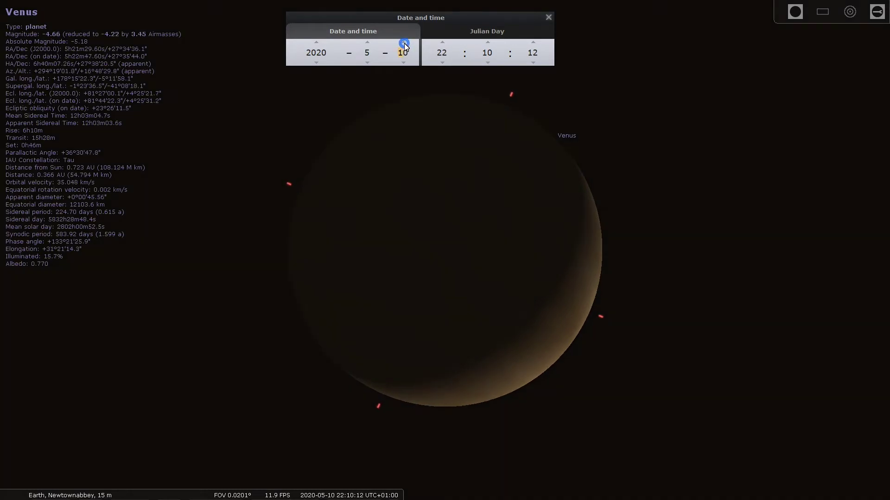
{"action": "left_click", "coordinate": [404, 43]}
{"action": "left_click", "coordinate": [404, 42]}
{"action": "left_click", "coordinate": [404, 43]}
{"action": "left_click", "coordinate": [404, 43]}
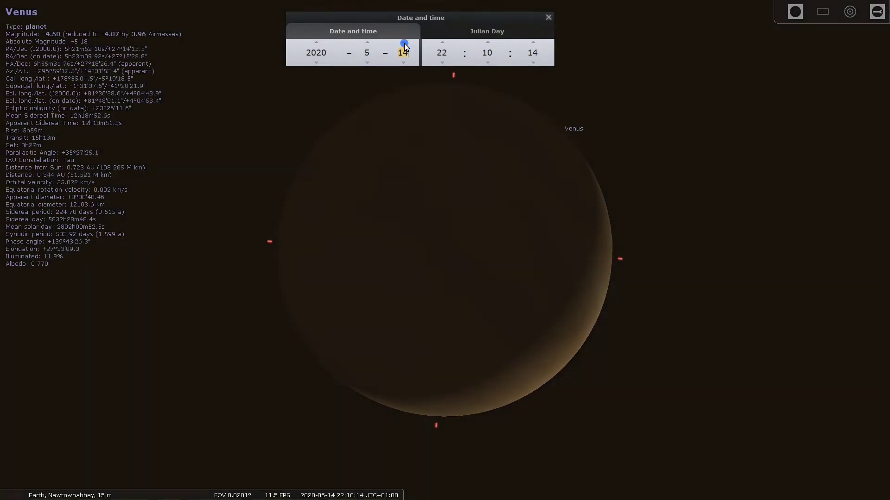
{"action": "left_click", "coordinate": [405, 43]}
{"action": "left_click", "coordinate": [404, 42]}
{"action": "left_click", "coordinate": [404, 42]}
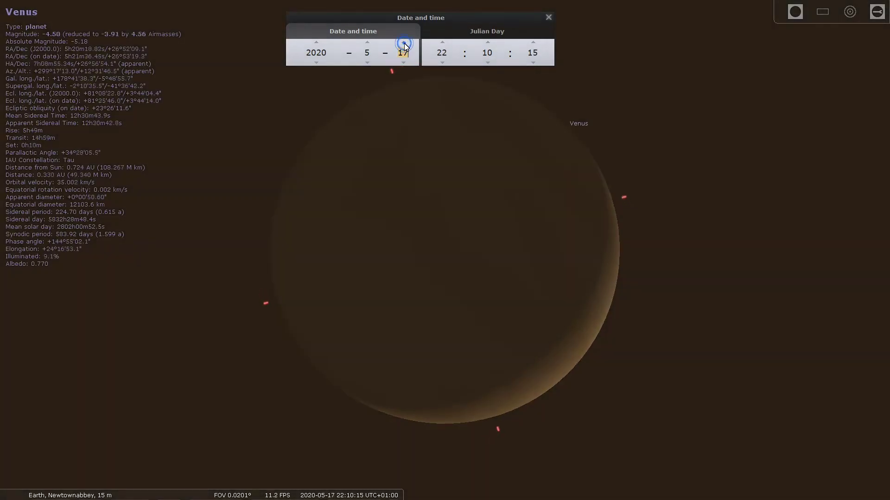
{"action": "left_click", "coordinate": [404, 43]}
{"action": "left_click", "coordinate": [404, 43]}
{"action": "left_click", "coordinate": [404, 43]}
{"action": "left_click", "coordinate": [404, 42]}
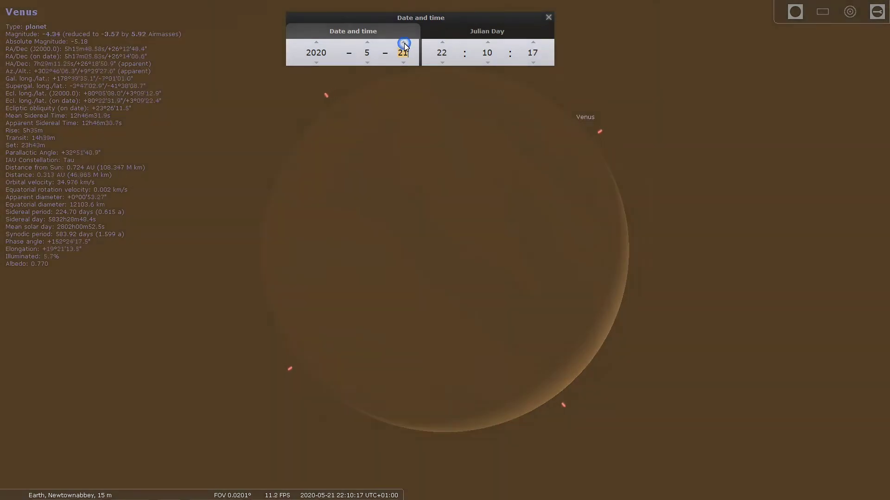
{"action": "left_click", "coordinate": [404, 43]}
{"action": "left_click", "coordinate": [404, 42]}
{"action": "left_click", "coordinate": [404, 43]}
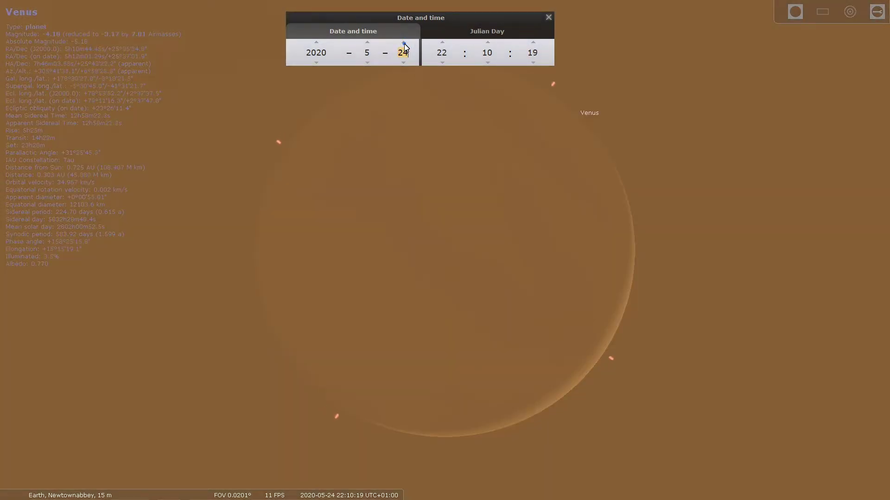
{"action": "left_click", "coordinate": [404, 43]}
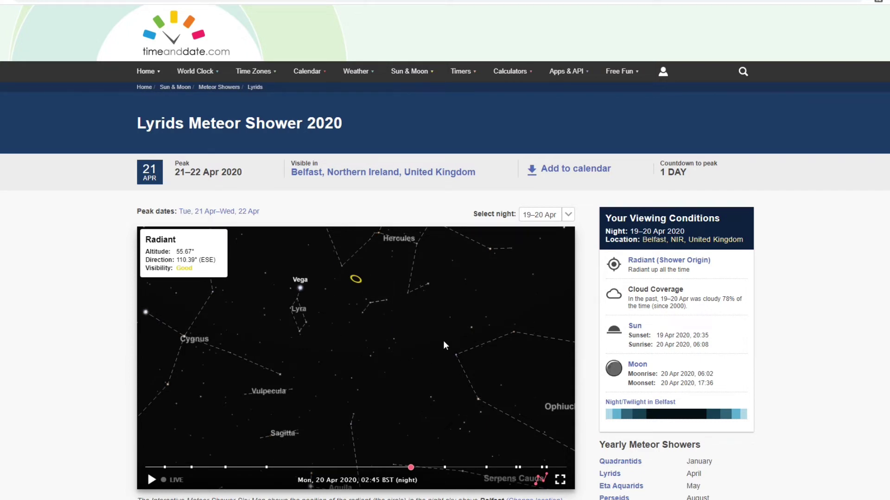
- Drag the Lyrids sky map down-right to reveal Hercules and Corona Borealis near the radiant
{"action": "left_click_drag", "start_coordinate": [270, 355], "coordinate": [325, 445]}
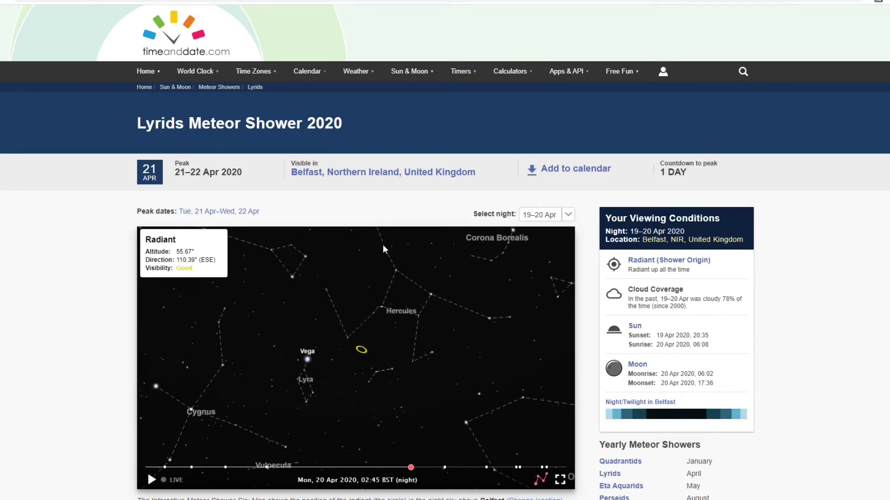
- Scroll down to the Belfast hourly radiant table for the night of 19–20 April
{"action": "scroll", "coordinate": [383, 244], "scroll_direction": "down", "scroll_amount": 2}
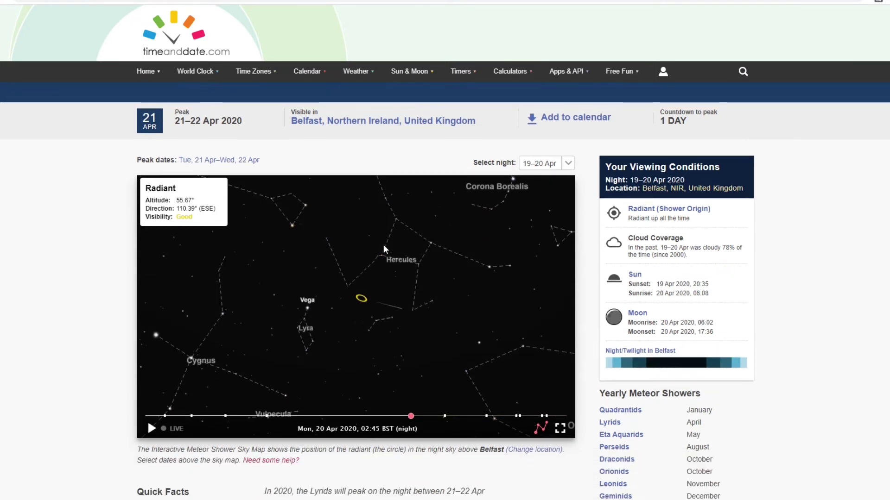
{"action": "scroll", "coordinate": [384, 245], "scroll_direction": "down", "scroll_amount": 5}
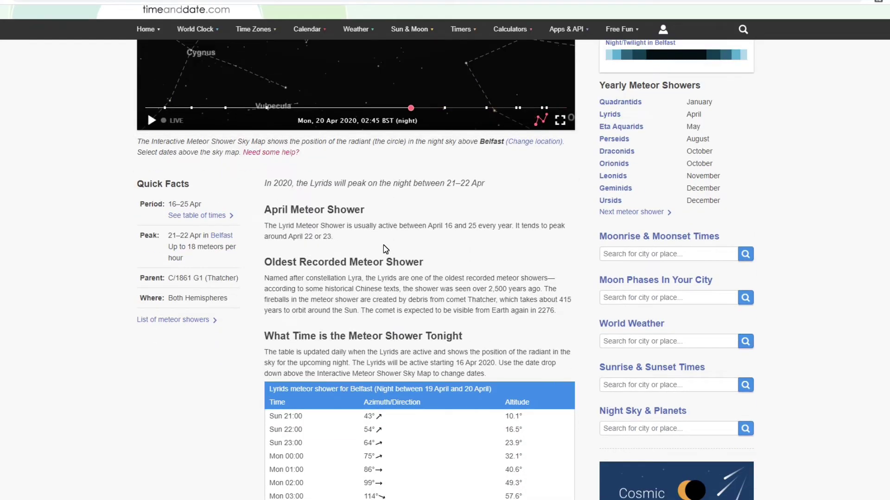
{"action": "scroll", "coordinate": [383, 249], "scroll_direction": "down", "scroll_amount": 3}
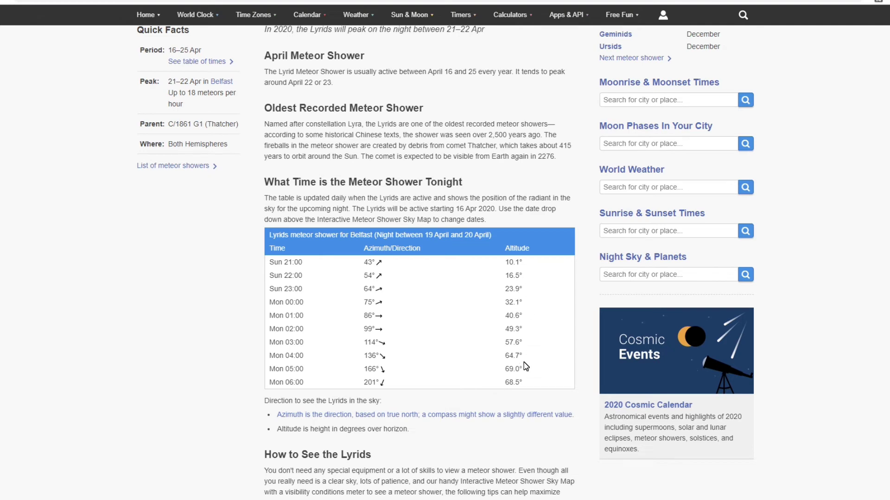
- Scroll further down toward the 'How to See the Lyrids' viewing tips
{"action": "scroll", "coordinate": [524, 366], "scroll_direction": "down", "scroll_amount": 2}
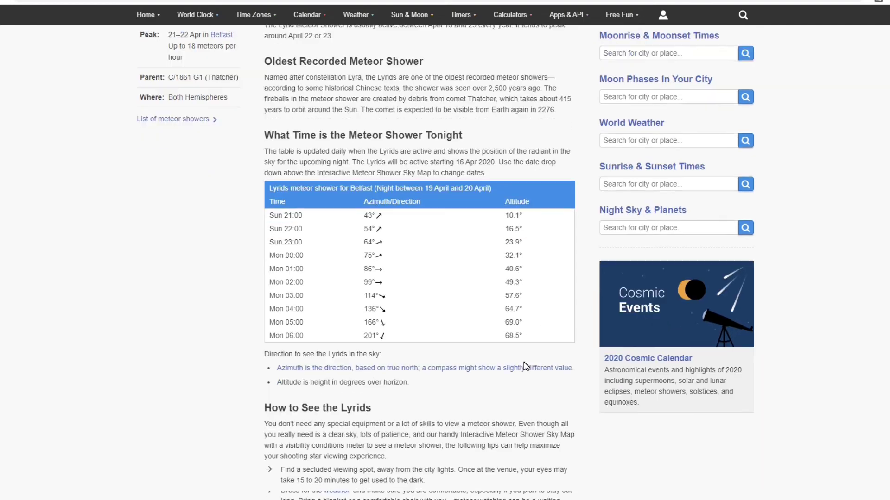